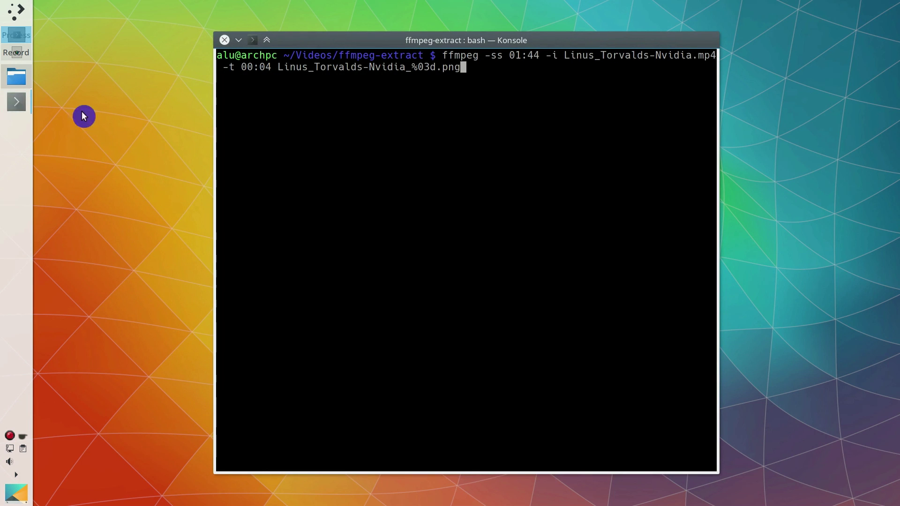
Expand the Konsole window holding the ffmpeg command to full screen.
key("ctrl+shift+F11")
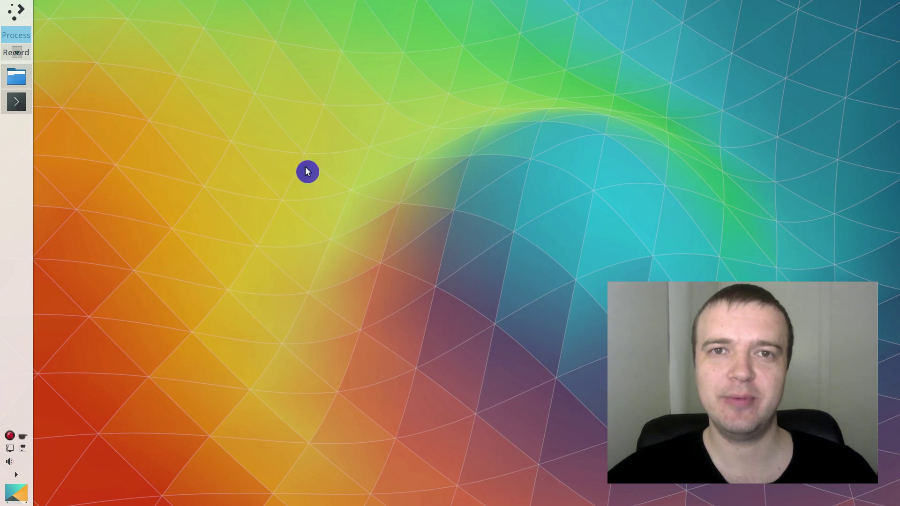
Restore Konsole full screen and highlight the input video name, output pattern and %03d numbering.
left_click(16, 103)
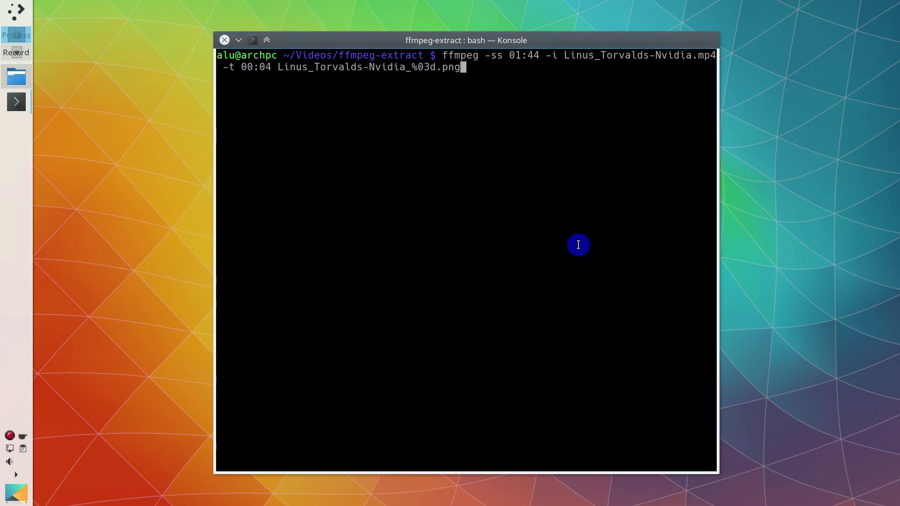
key("F11")
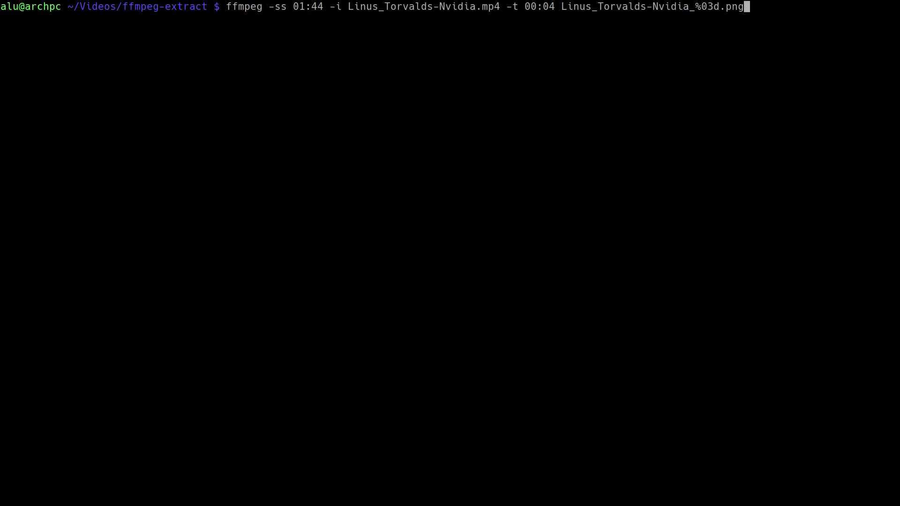
left_click_drag(349, 6, 498, 7)
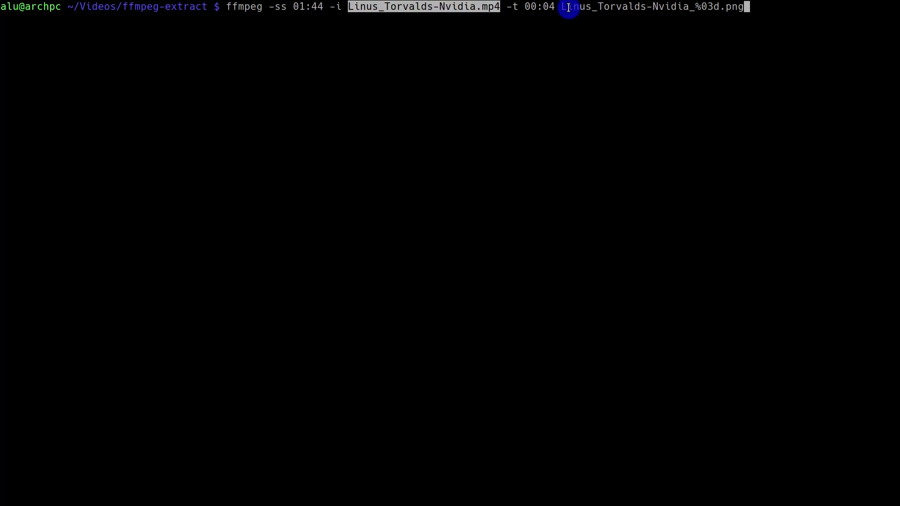
left_click_drag(562, 6, 740, 6)
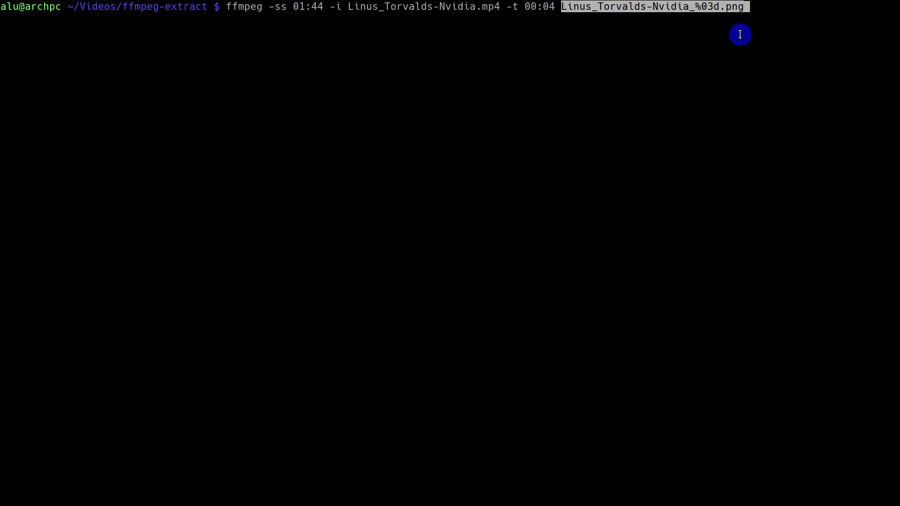
left_click(724, 116)
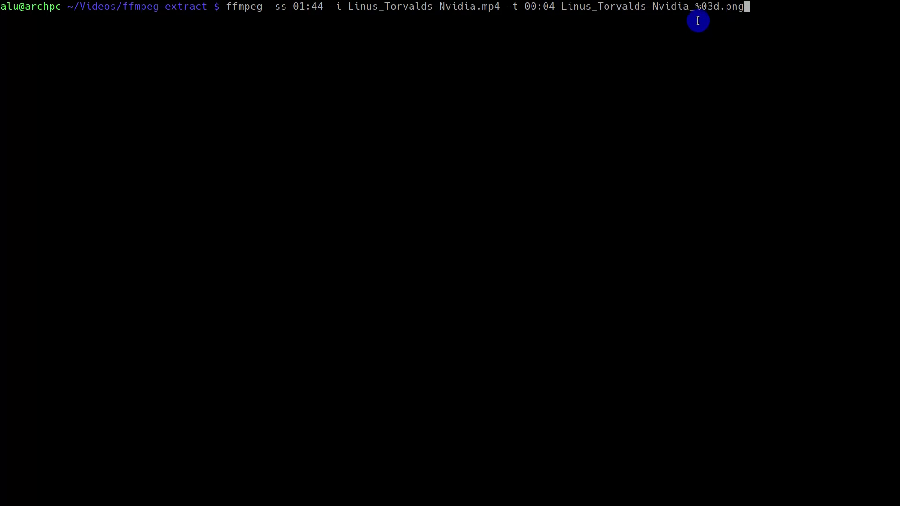
left_click_drag(694, 6, 716, 6)
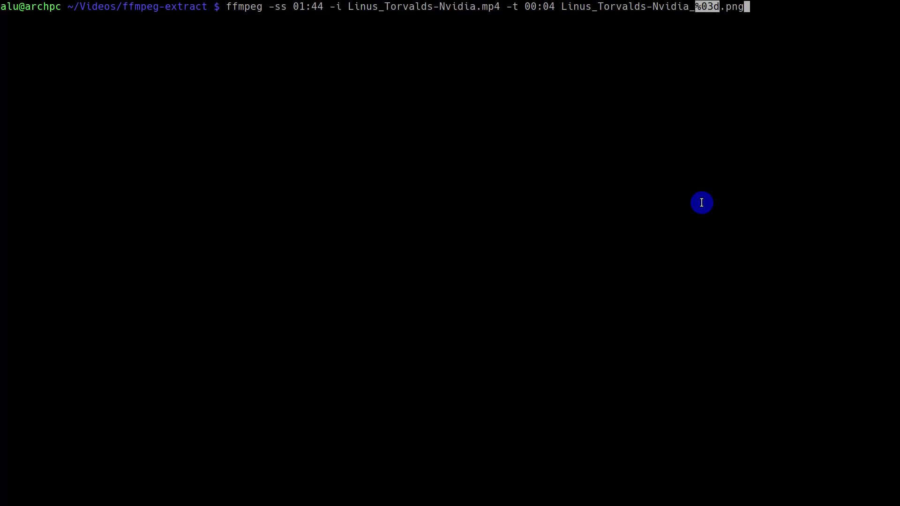
left_click(701, 203)
Highlight the -ss start time and -t duration options, then leave full screen.
double_click(276, 6)
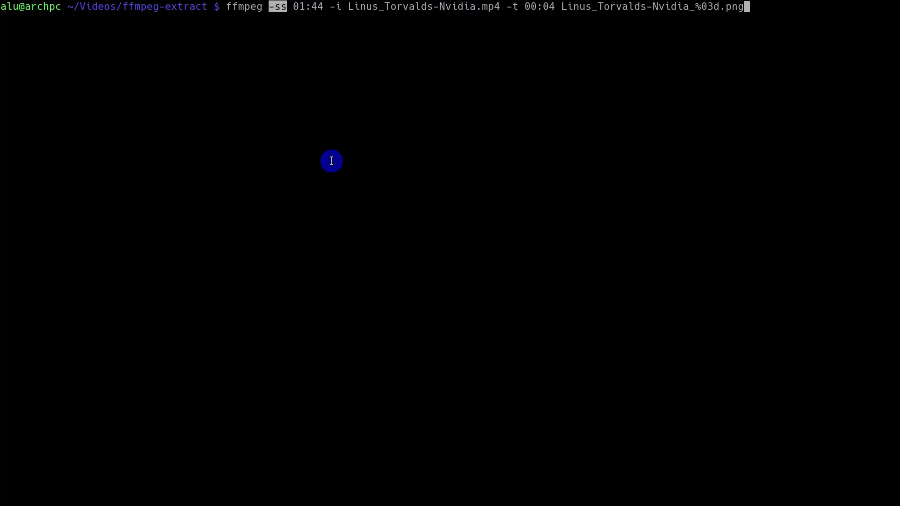
double_click(512, 6)
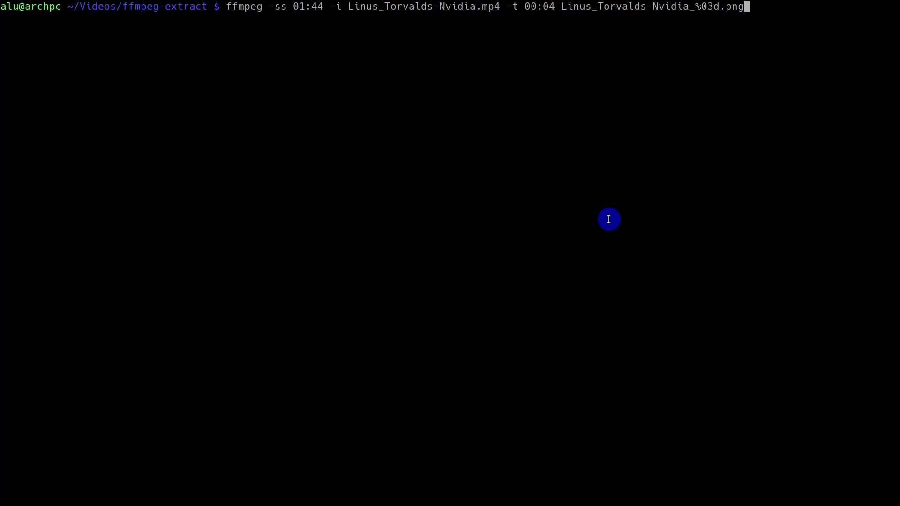
key("F11")
Open Linus_Torvalds-Nvidia.mp4 from the ffmpeg-extract folder in VLC and seek ahead.
left_click(17, 76)
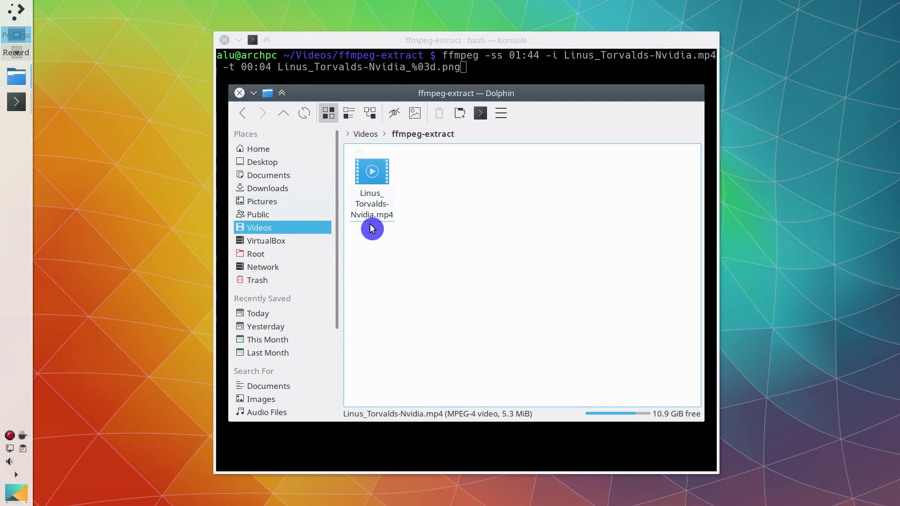
left_click(381, 206)
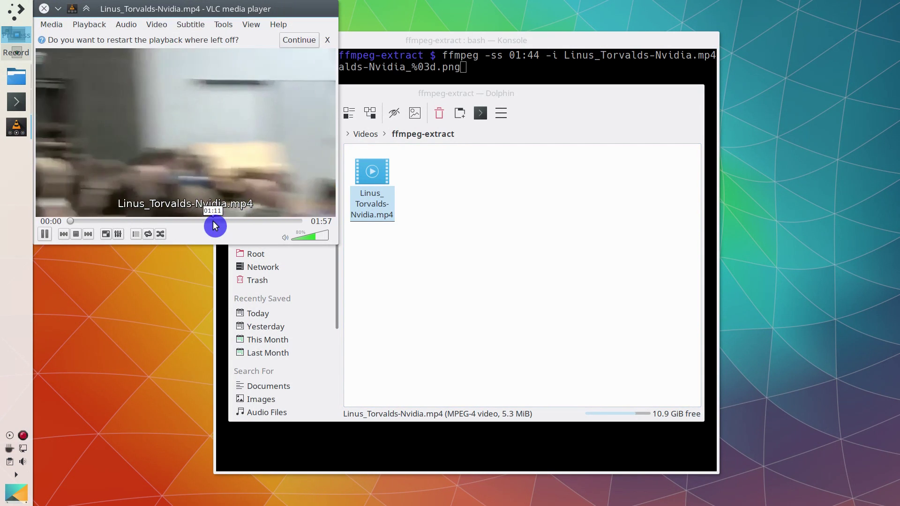
left_click_drag(230, 225, 269, 225)
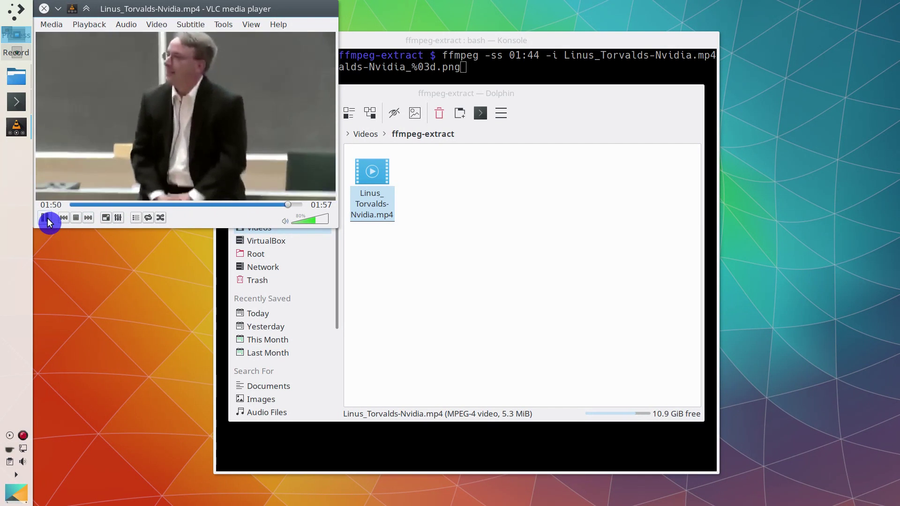
In full-screen Konsole, highlight the 01:44 start and 00:04 duration, then run the extraction.
left_click(495, 74)
key("F11")
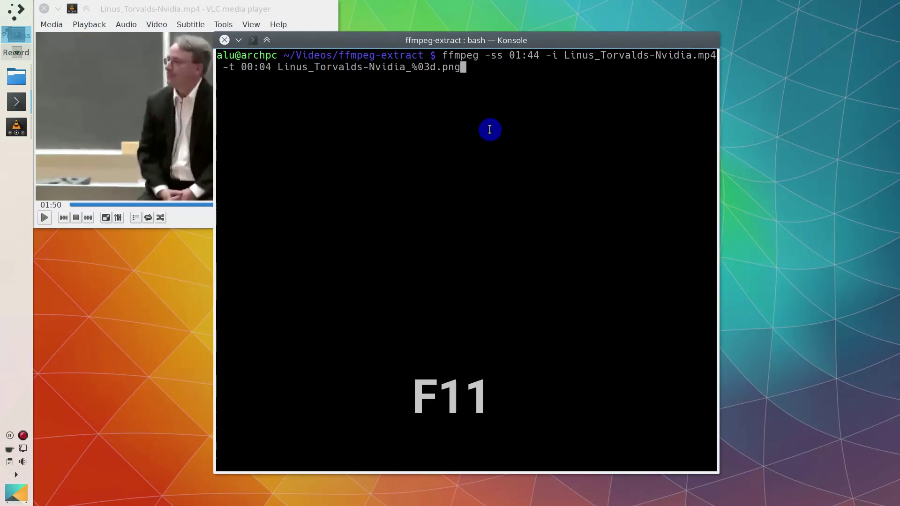
left_click_drag(294, 6, 323, 6)
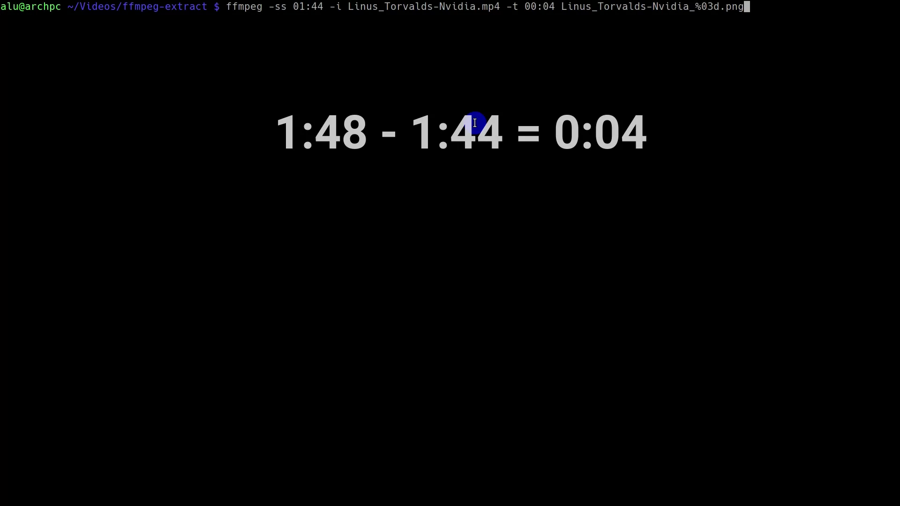
left_click_drag(525, 6, 554, 6)
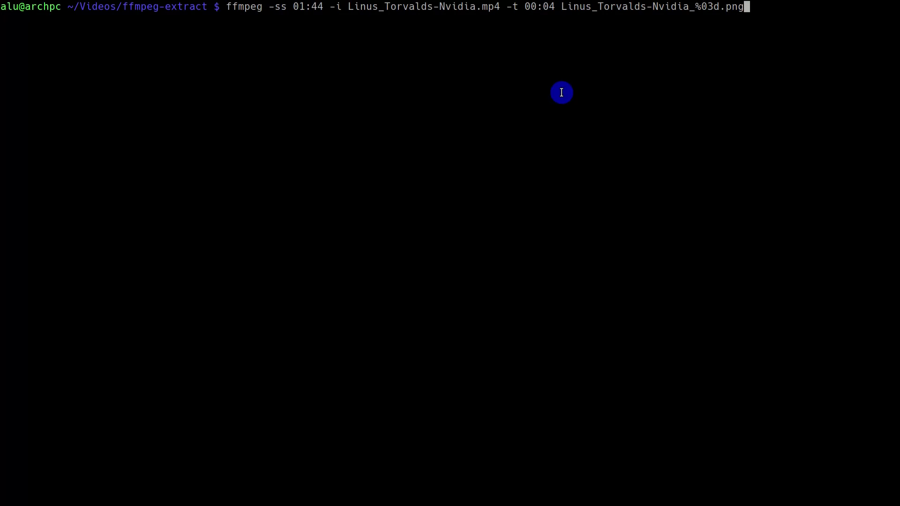
key("Return")
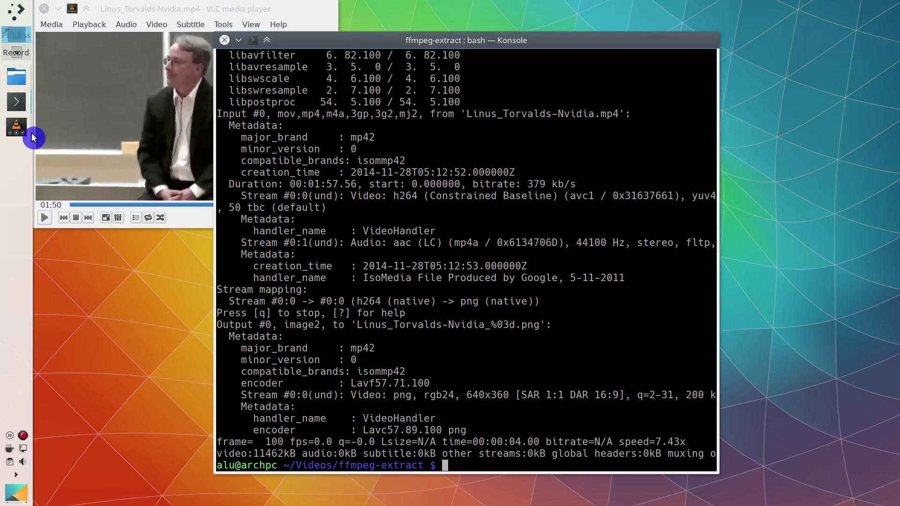
Turn on picture previews for the extracted frames and open Linus_Torvalds-Nvidia_007.png.
left_click(16, 75)
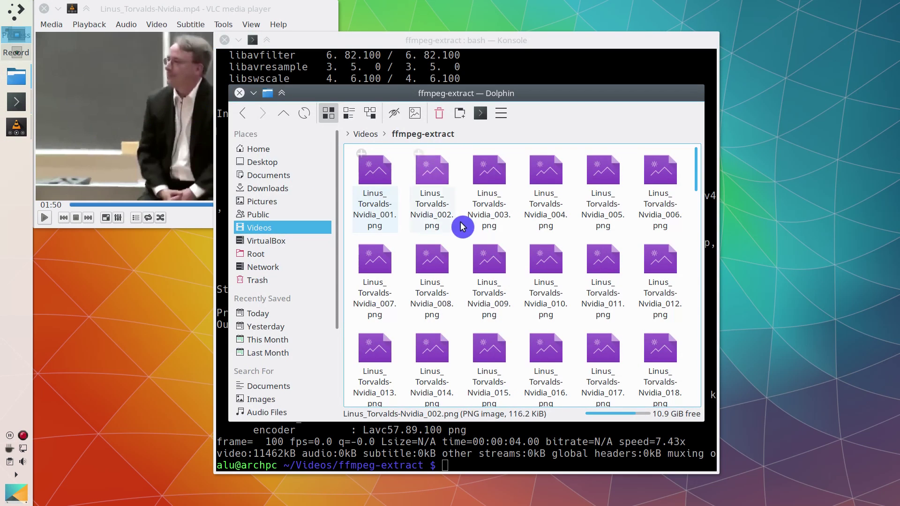
left_click(414, 113)
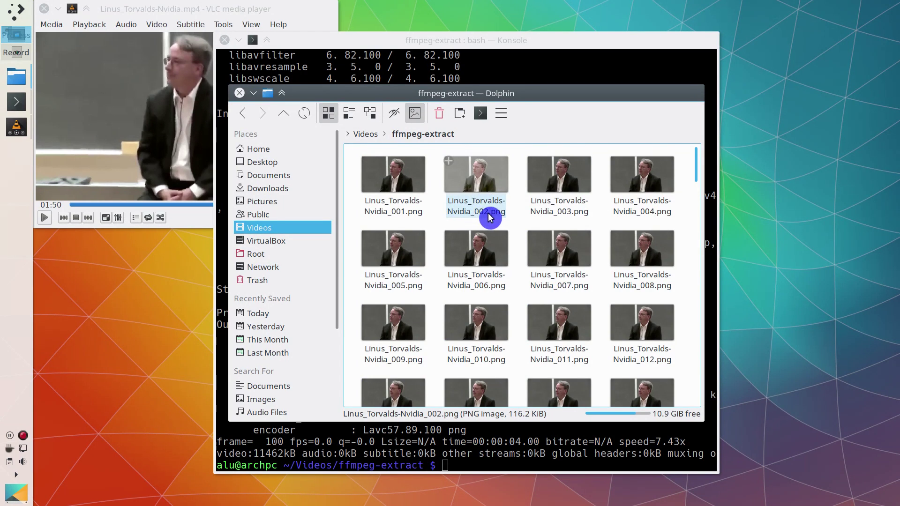
scroll(565, 286, "down", 5)
scroll(563, 288, "down", 5)
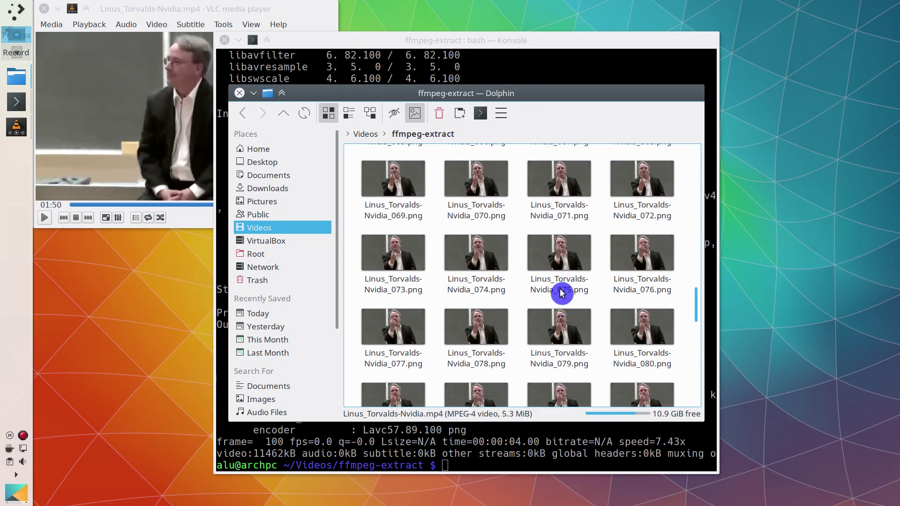
scroll(560, 291, "up", 10)
left_click(561, 291)
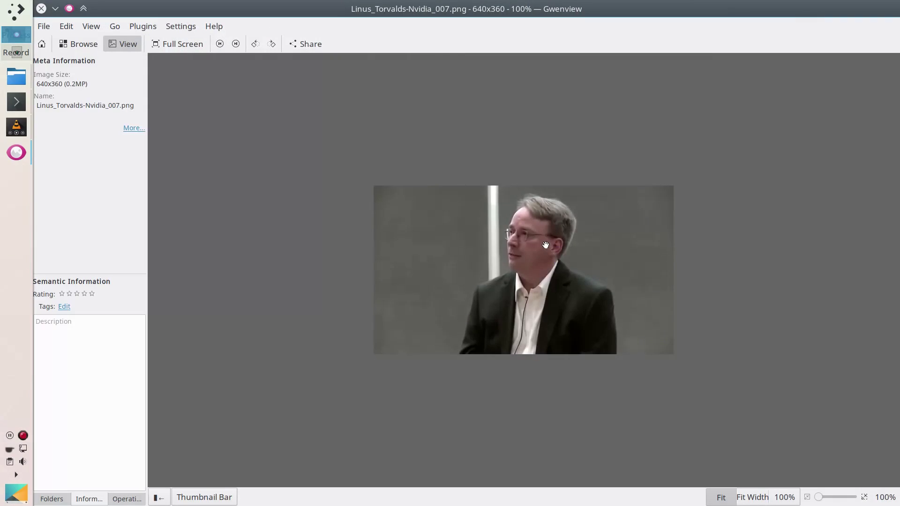
scroll(713, 286, "down", 2)
scroll(713, 285, "down", 3)
scroll(713, 285, "down", 3)
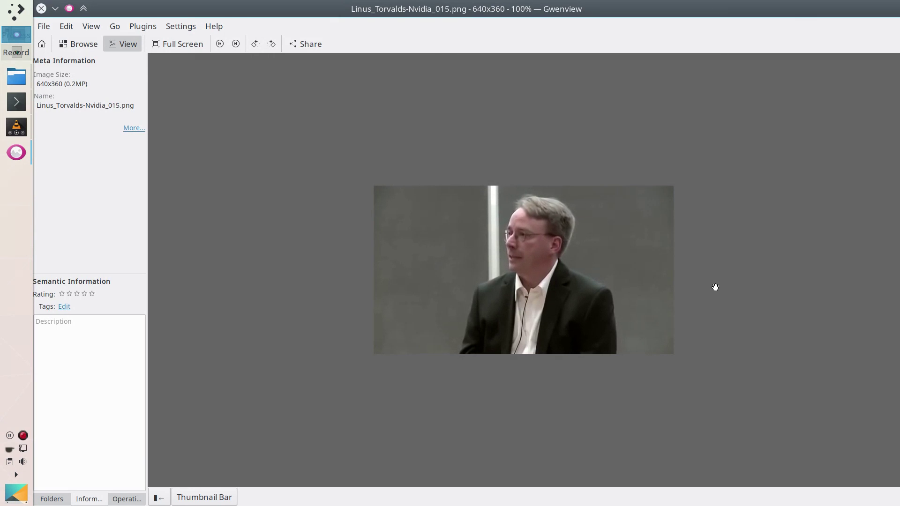
scroll(715, 287, "down", 3)
scroll(714, 286, "down", 7)
scroll(715, 287, "down", 8)
scroll(715, 287, "down", 8)
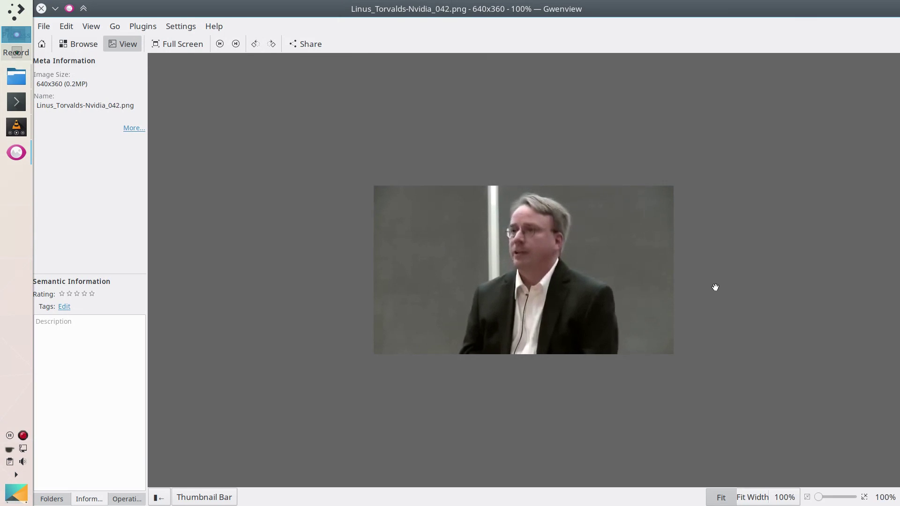
scroll(714, 287, "down", 4)
scroll(715, 286, "down", 3)
scroll(715, 288, "down", 3)
scroll(715, 287, "down", 3)
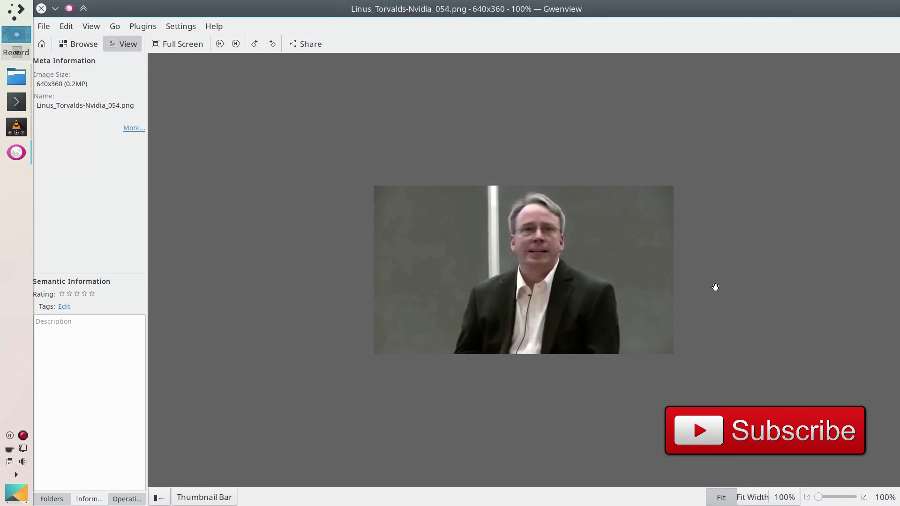
scroll(715, 287, "down", 3)
scroll(715, 286, "down", 3)
scroll(715, 287, "down", 3)
scroll(715, 287, "down", 3)
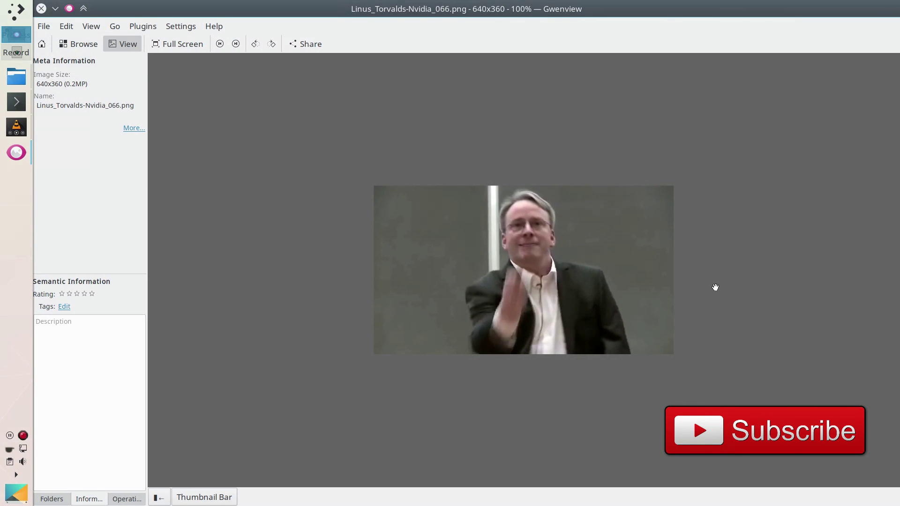
scroll(715, 287, "down", 2)
scroll(715, 287, "down", 3)
scroll(715, 287, "down", 3)
scroll(715, 288, "down", 3)
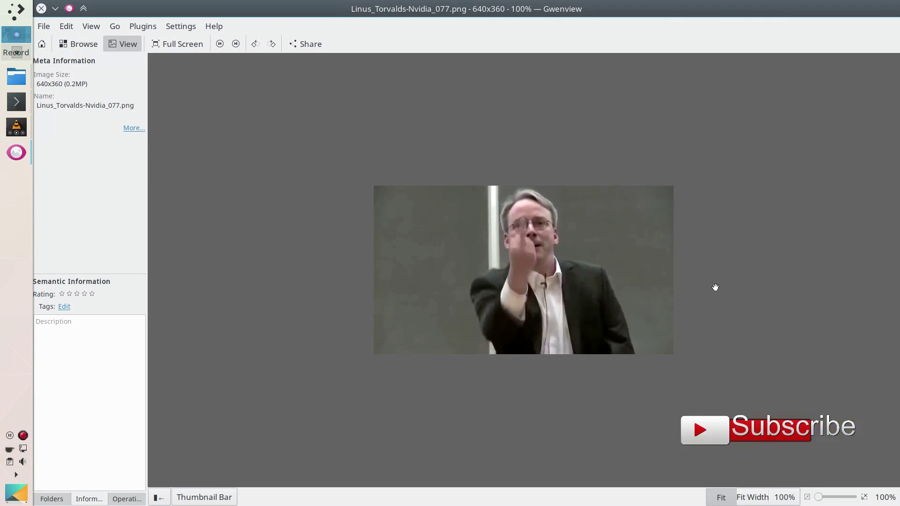
scroll(715, 287, "down", 3)
scroll(715, 287, "down", 2)
scroll(715, 287, "down", 2)
scroll(714, 287, "down", 2)
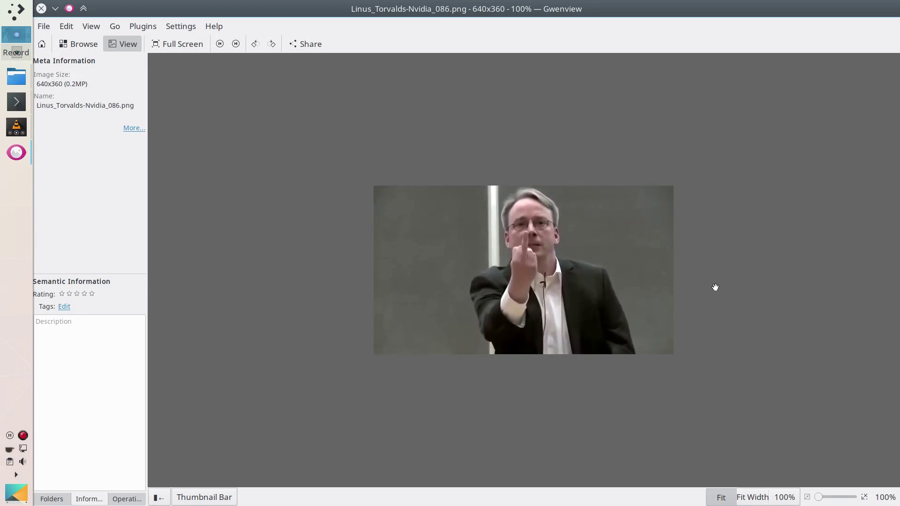